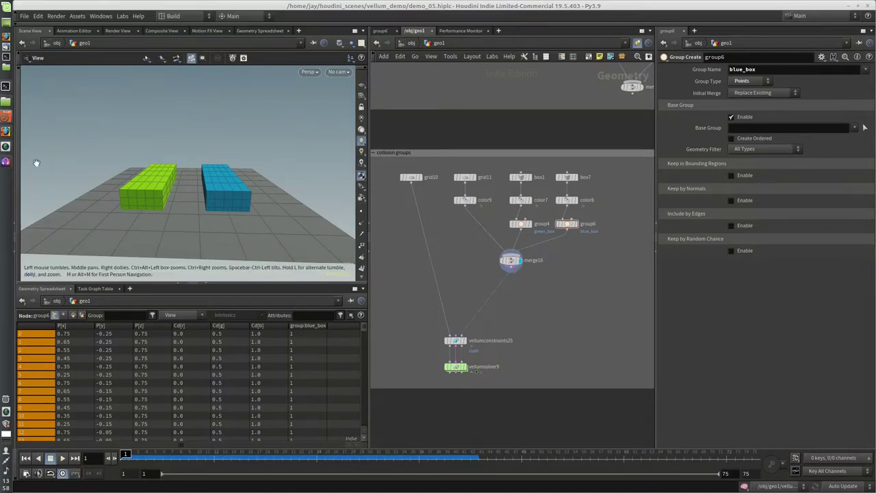
Show the grid10 cloth and template merge16 so the boxes appear as a reference.
drag(261, 141, 367, 168)
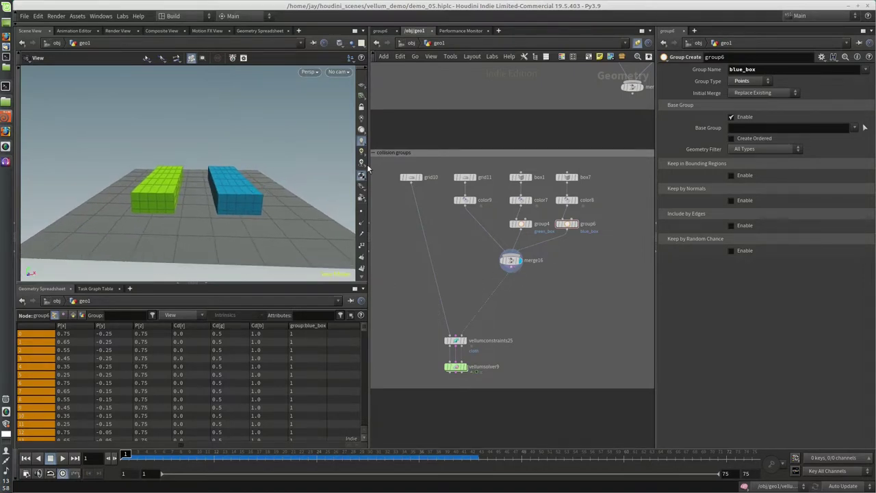
click(411, 178)
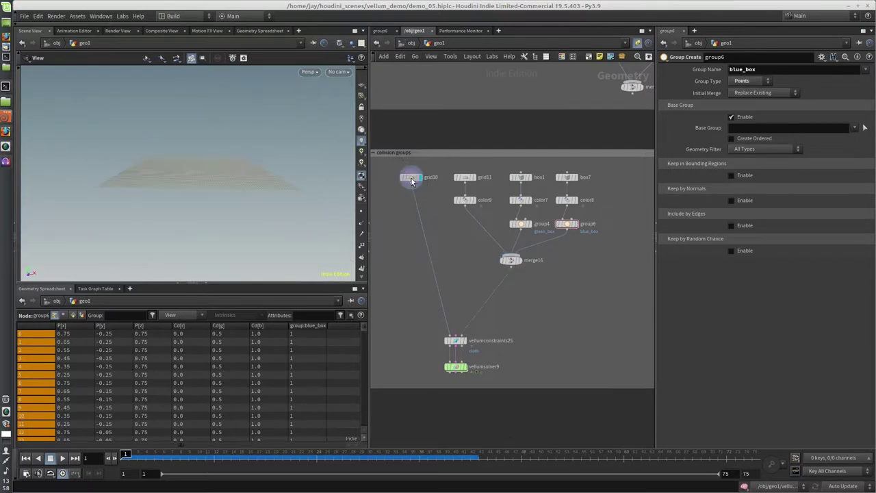
click(411, 178)
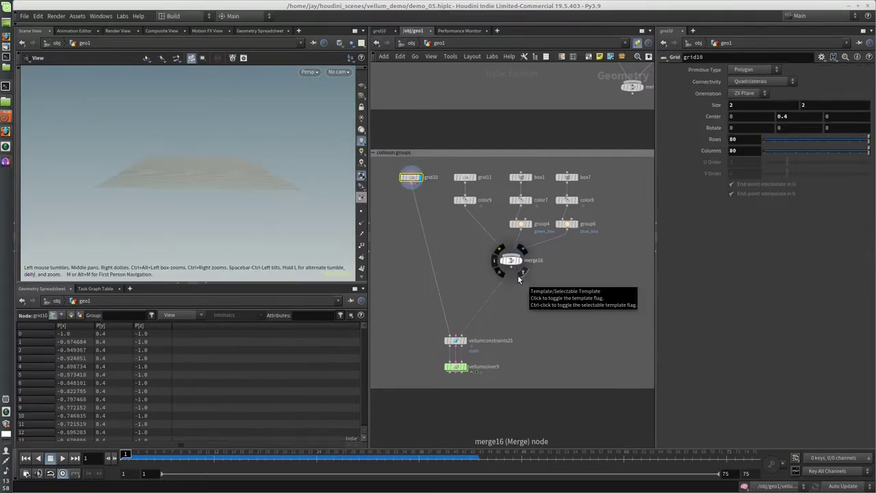
click(518, 278)
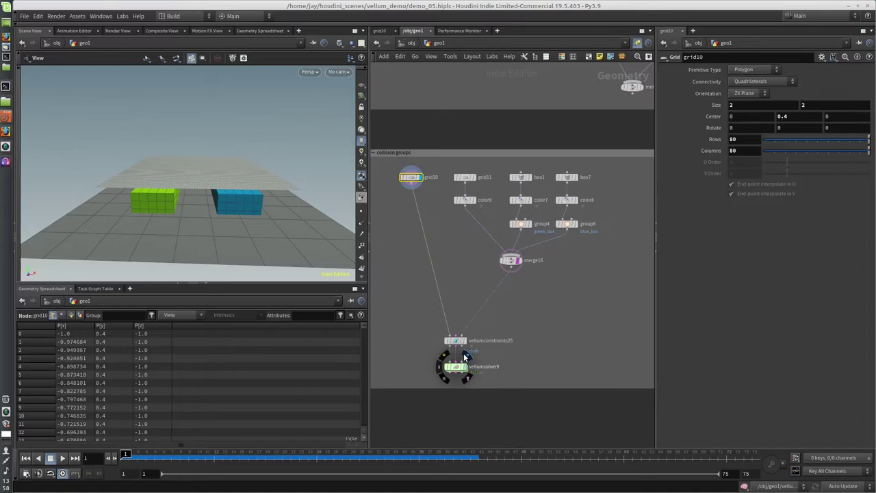
Display vellumsolver9, play the cloth draping over both boxes, then rewind to frame 1.
click(464, 356)
click(454, 366)
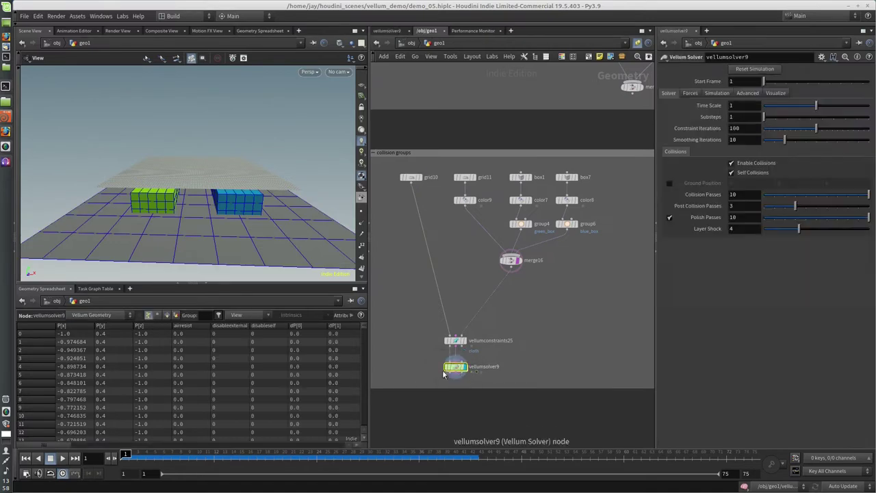
click(62, 459)
click(50, 459)
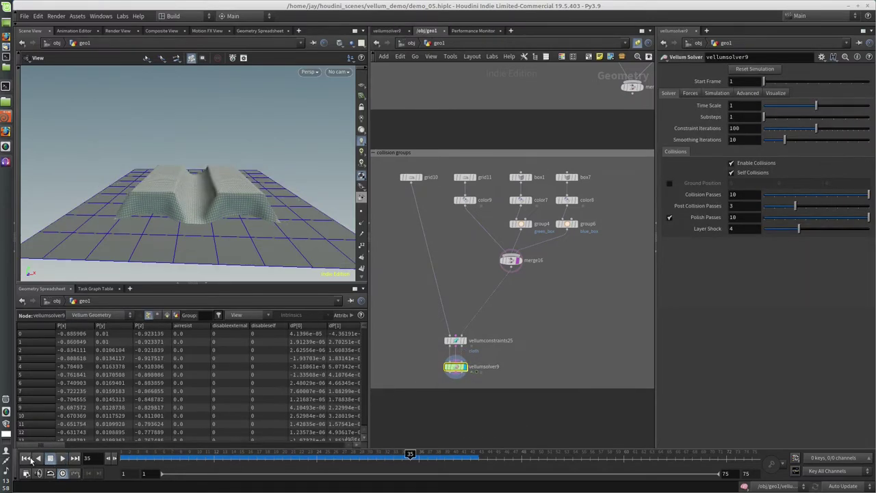
click(26, 458)
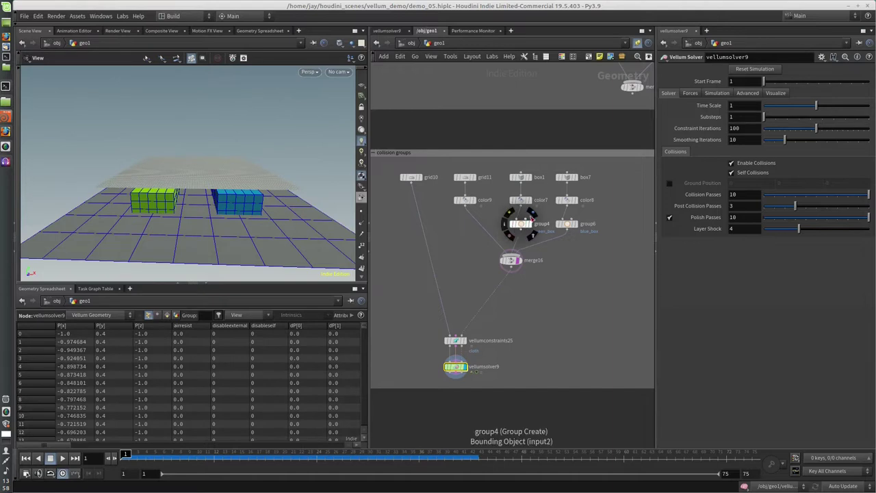
Display and select group4 (green_box), then group6 (blue_box), to inspect their points.
click(531, 217)
click(520, 224)
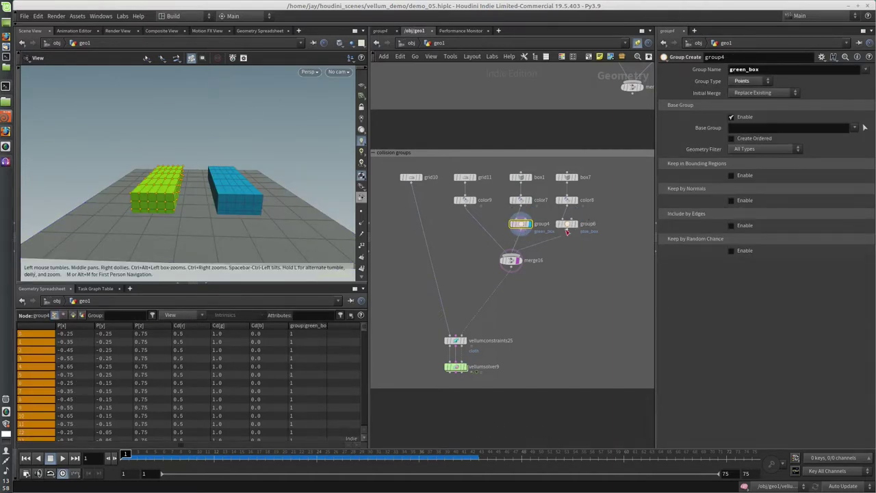
click(578, 217)
click(567, 223)
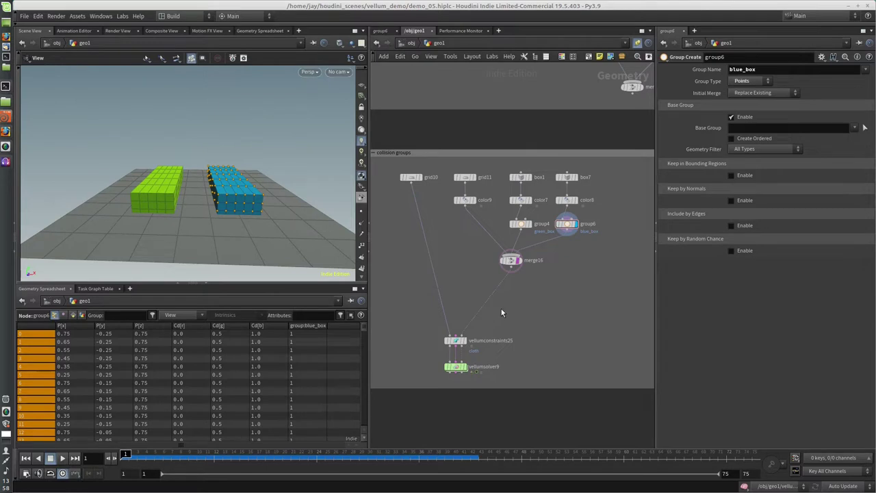
click(567, 225)
Insert a Point Wrangle on the wire between merge16 and vellumconstraints25.
click(539, 331)
key(Tab)
text(point wr)
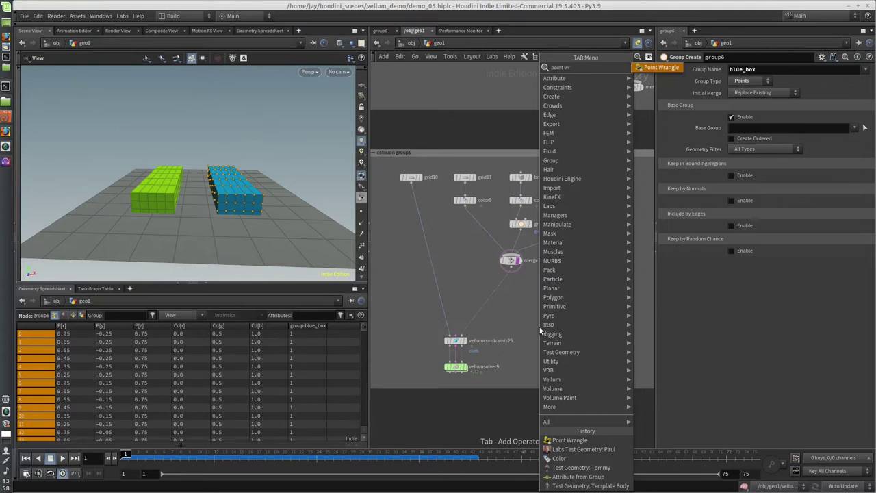
key(Return)
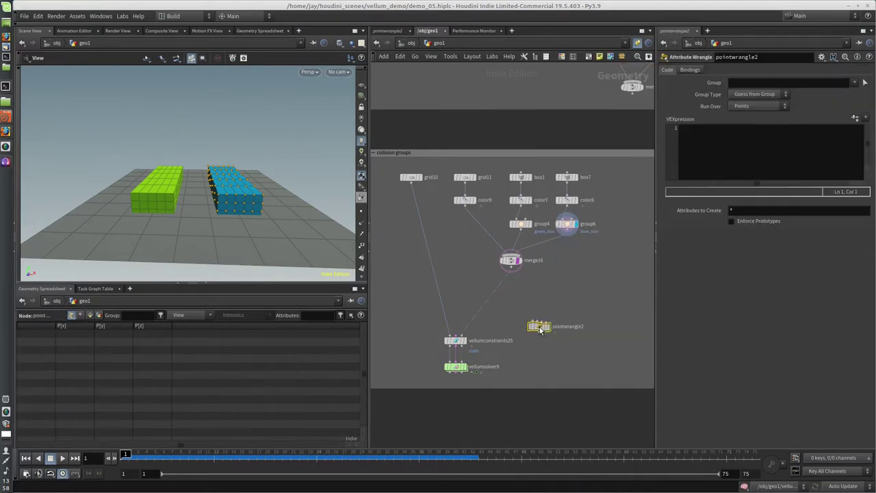
click(513, 299)
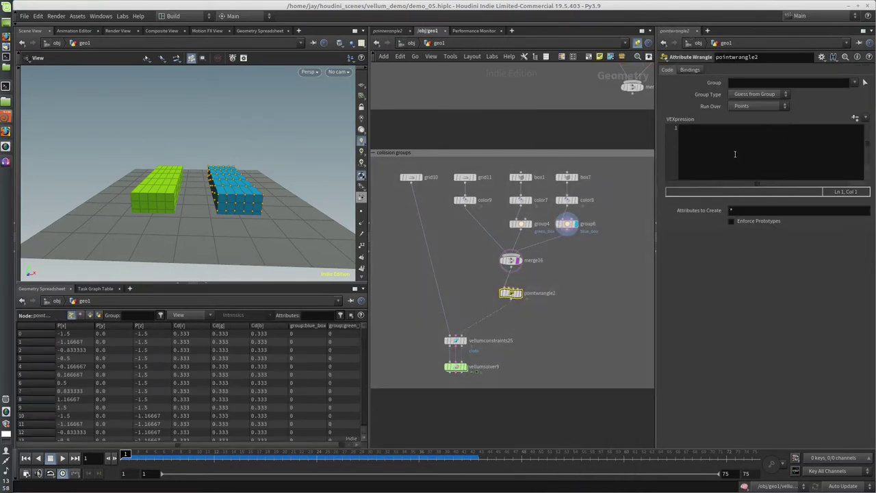
Write VEX setting s@collisiongroup to "green_set" or "blue_set" by each point's box group.
click(736, 160)
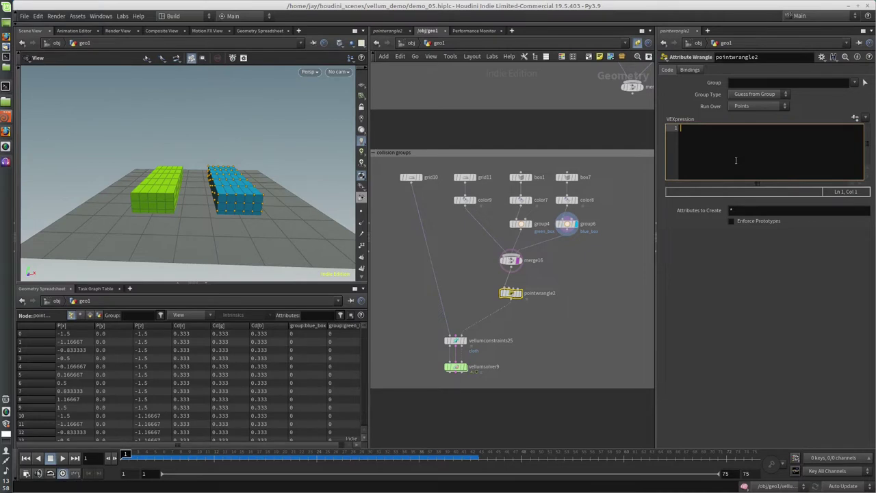
text(if (@group_green_box ==)
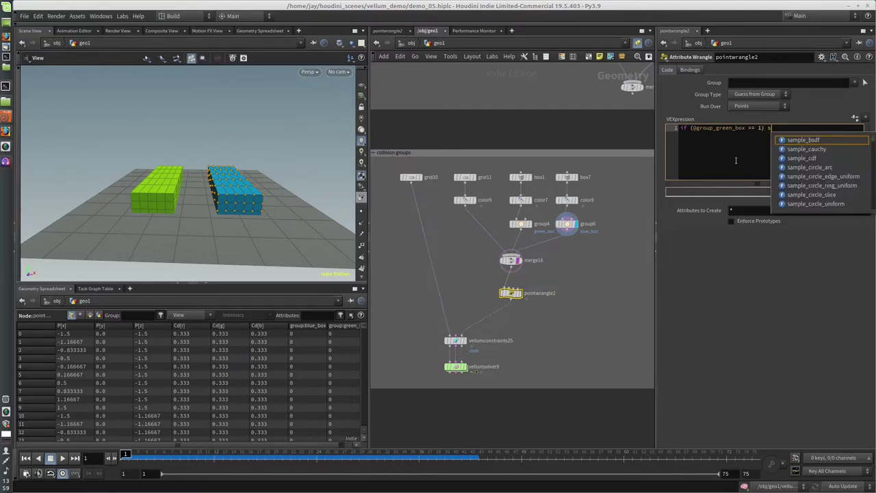
text(1) s@)
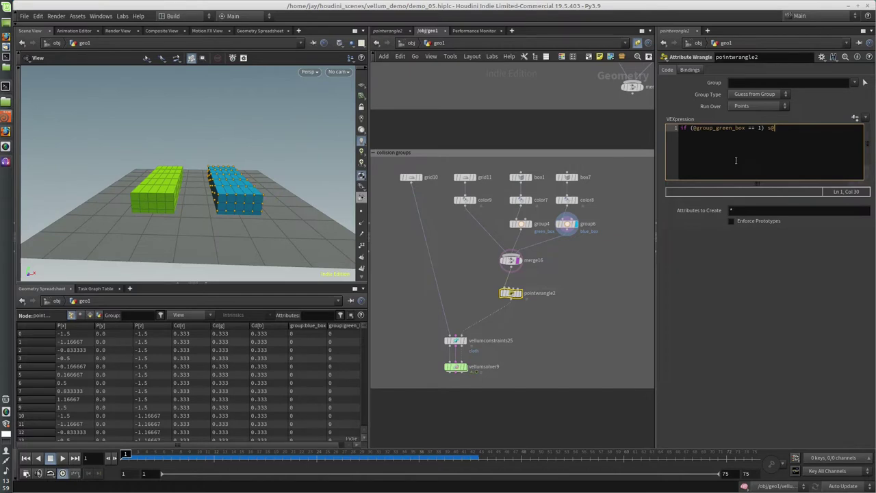
text(collisiongroup)
text(= "green_set";)
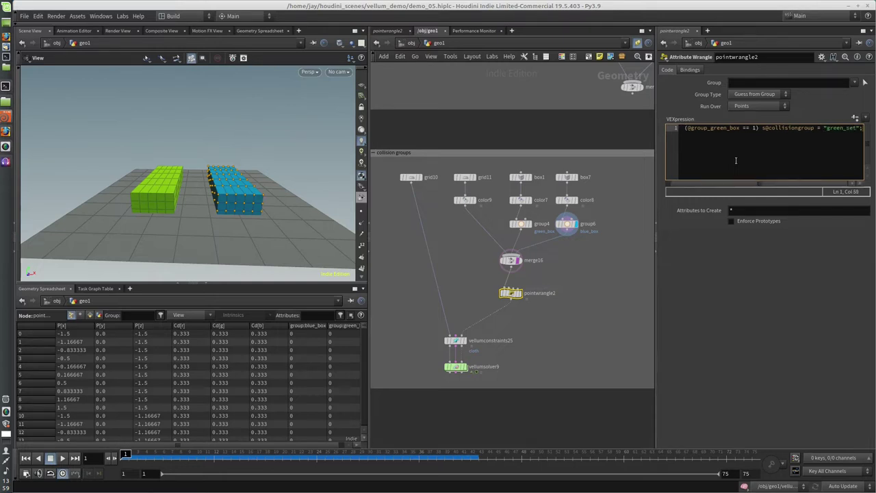
key(Return)
key(shift+Up)
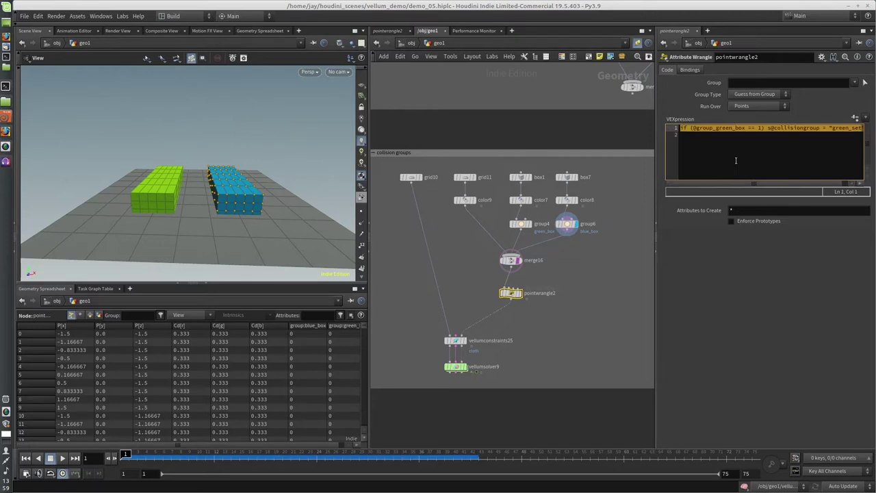
key(ctrl+c)
key(Down)
key(ctrl+v)
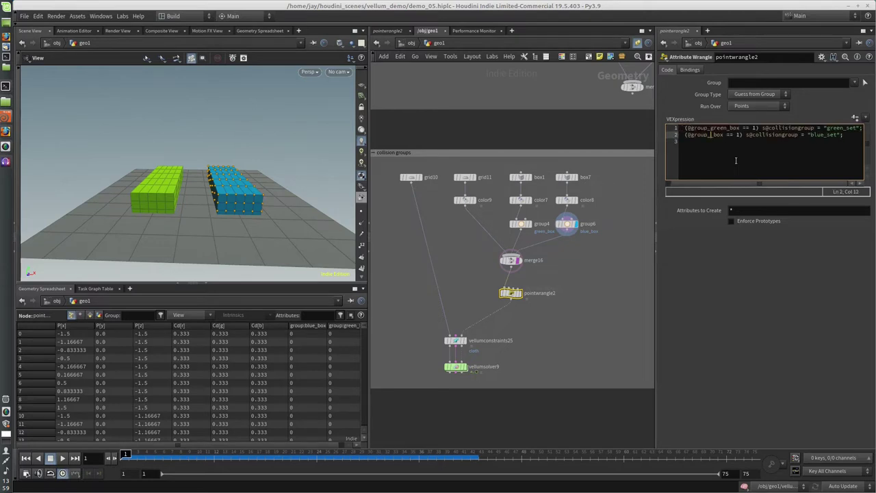
text(blue)
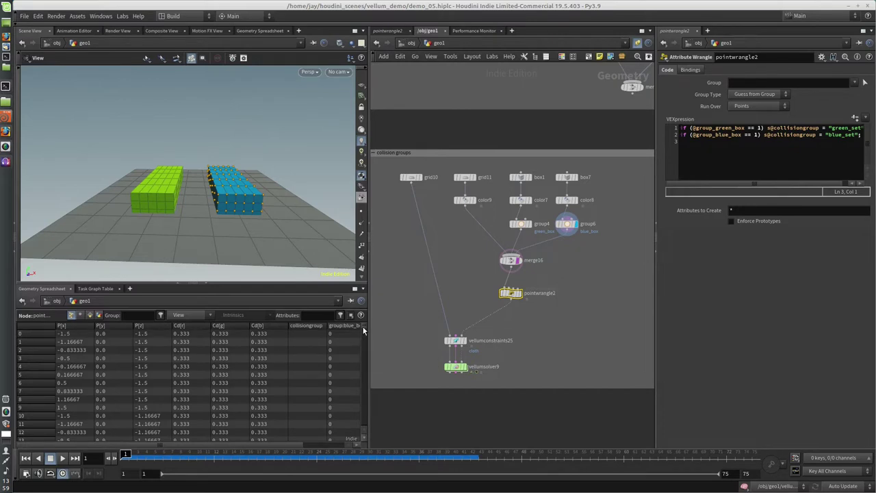
Confirm blue_set collisiongroup values in the spreadsheet, then display and play vellumsolver9.
drag(362, 331, 363, 412)
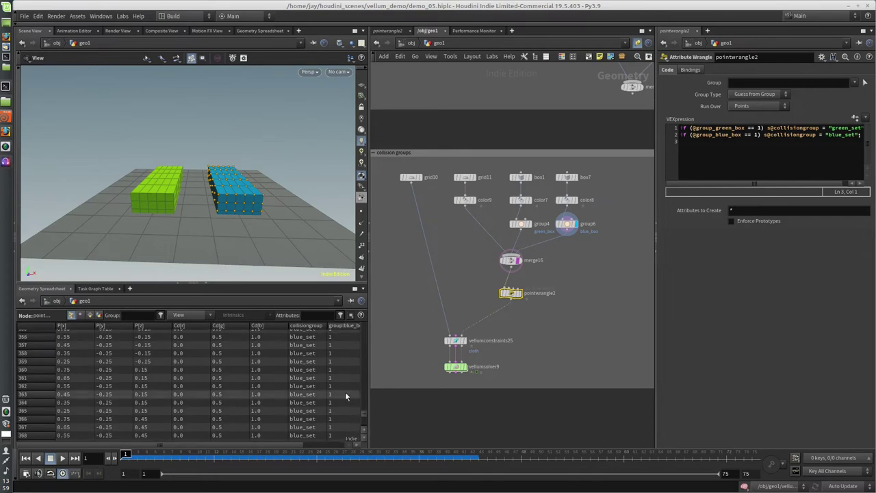
scroll(345, 392, up, 20)
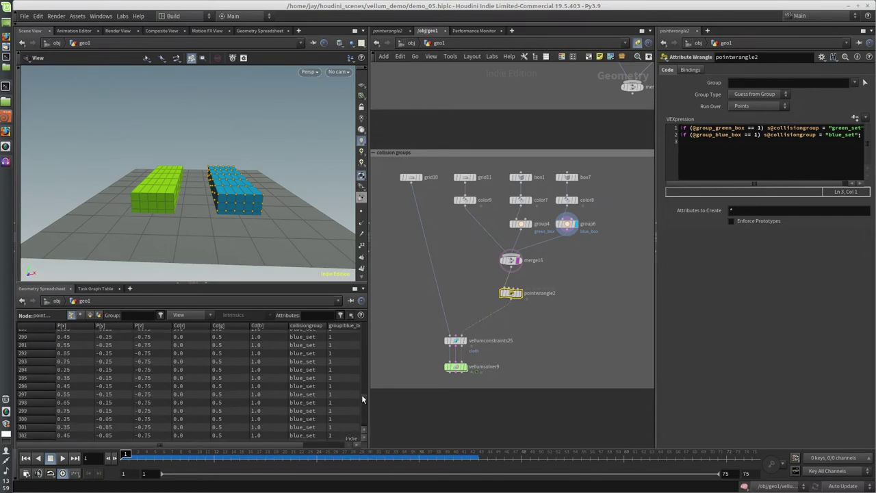
scroll(359, 381, up, 20)
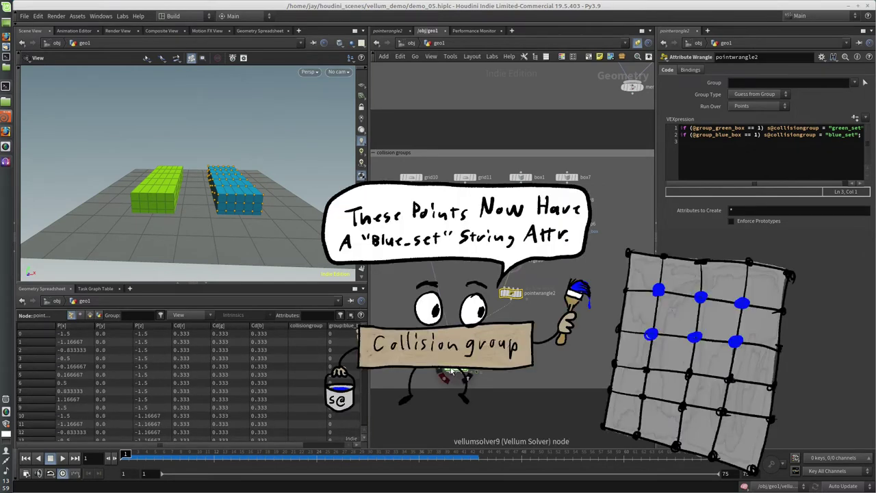
click(452, 372)
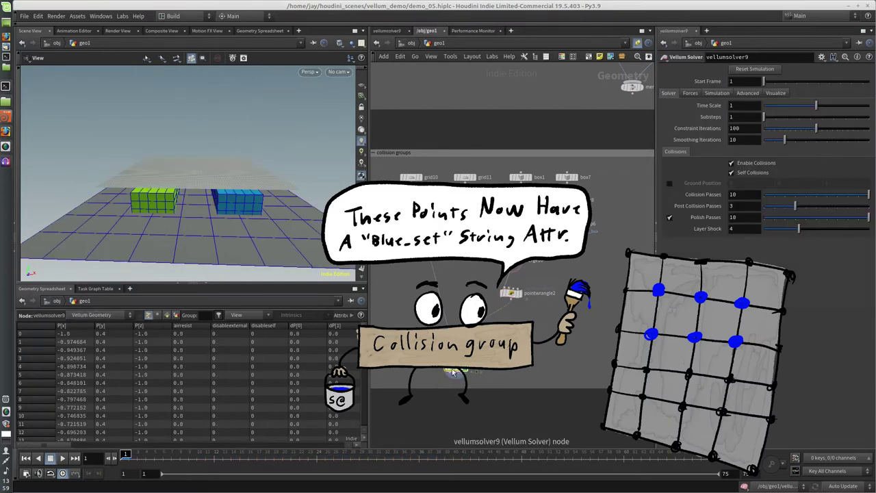
click(62, 458)
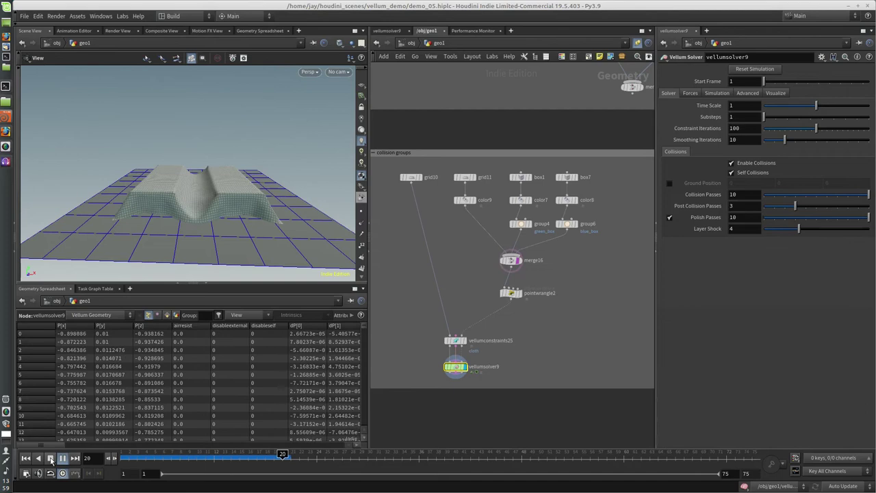
Stop and rewind, then insert a Point Wrangle between grid10 and the constraints.
click(50, 457)
key(ctrl+Up)
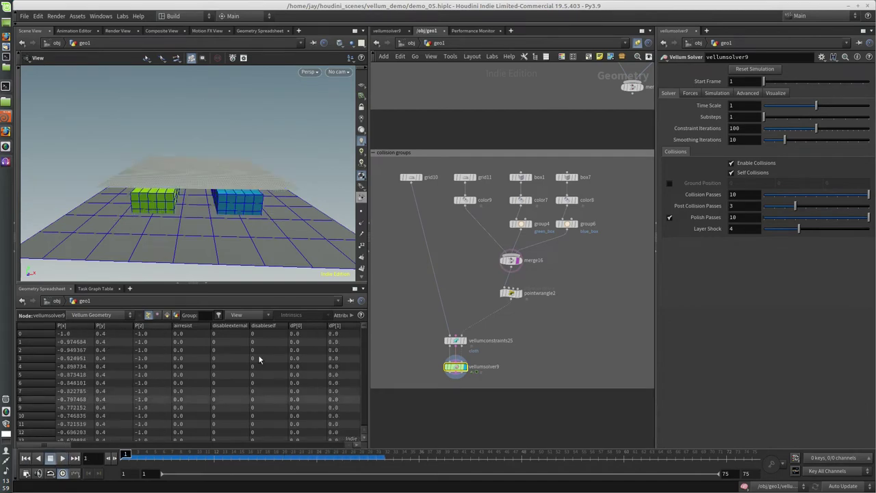
key(Tab)
text(poi)
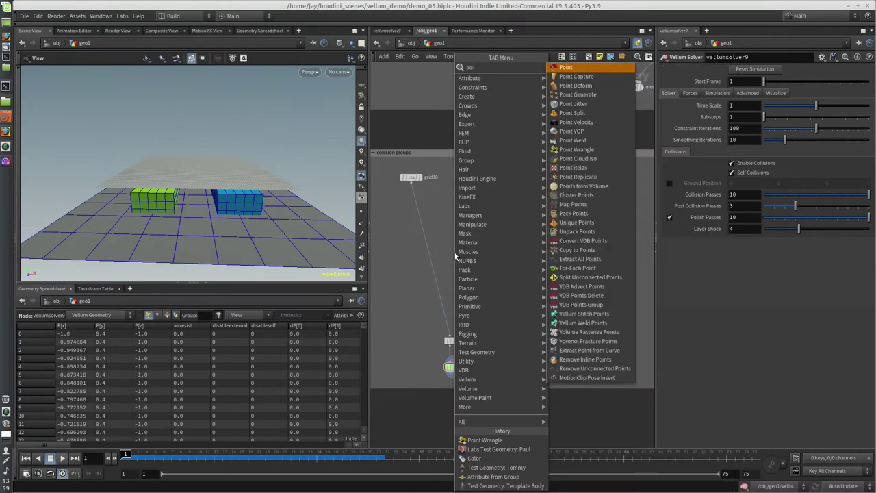
text(nt wr)
key(Return)
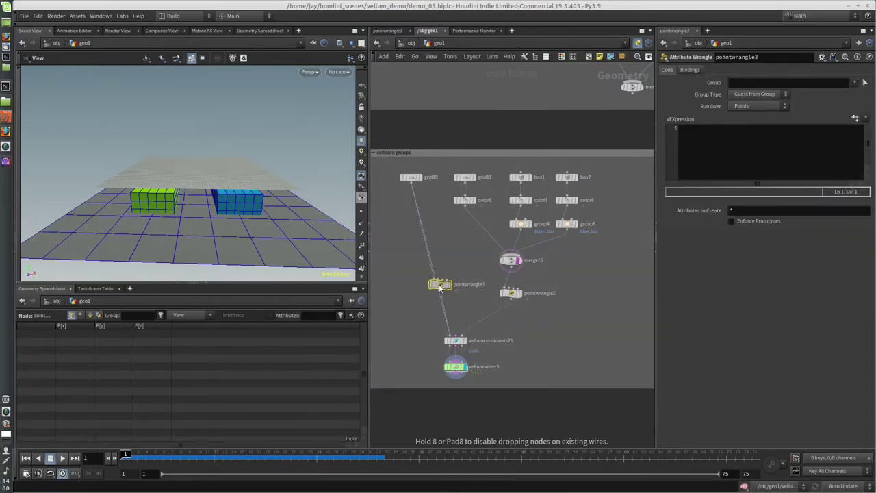
click(429, 285)
Enter s@collisionignore = "blue_set"; as pointwrangle3's VEX code.
click(727, 136)
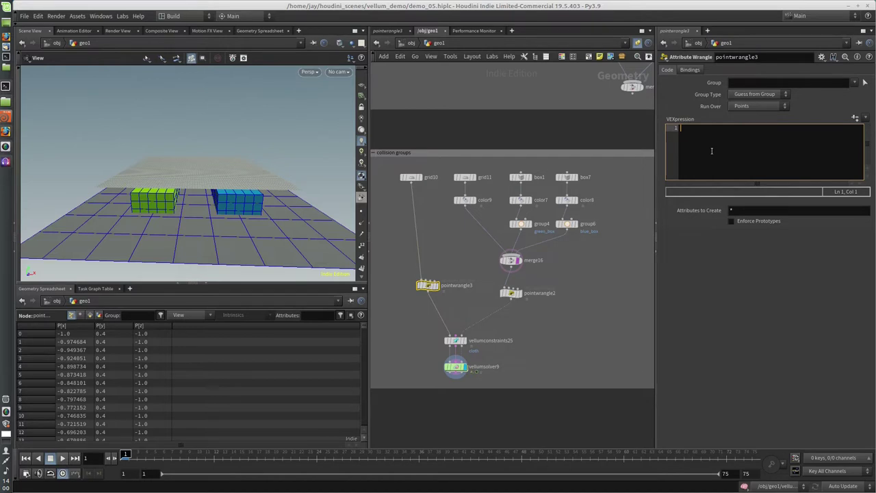
text(s@collisionignore)
text(= "blue_set)
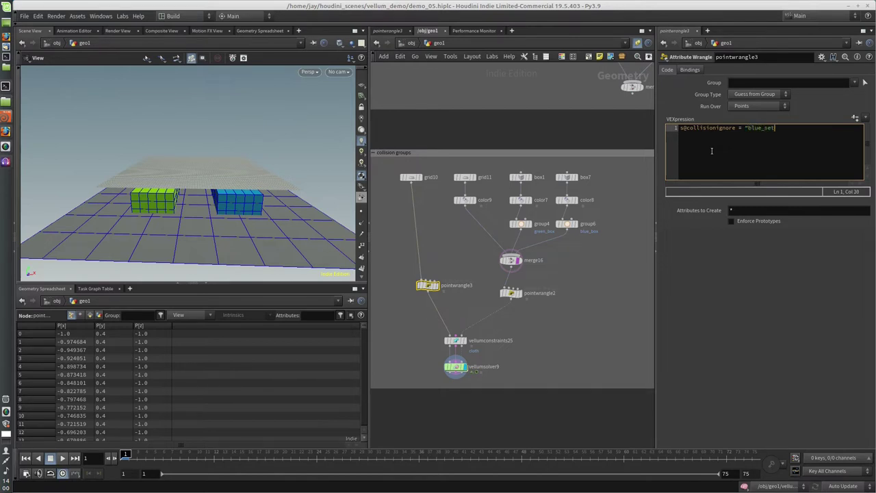
text(";)
key(Return)
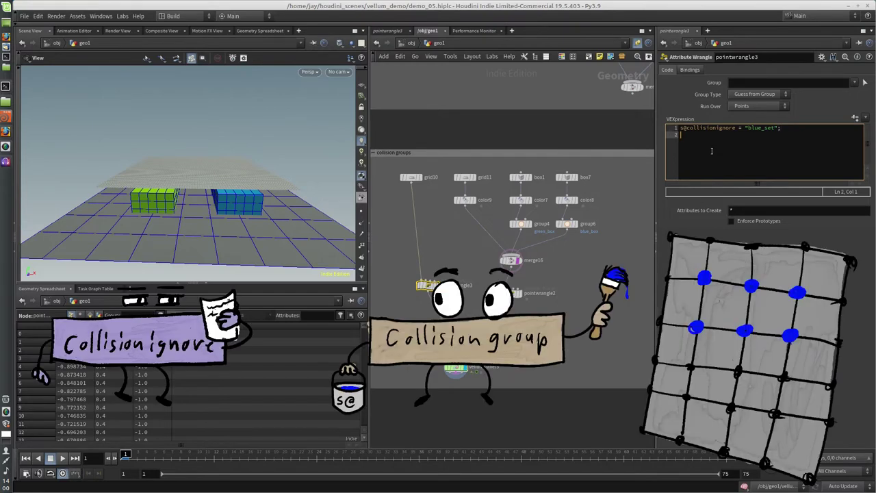
Play vellumsolver9's simulation with the blue box ignored, then reset to frame 1.
click(454, 368)
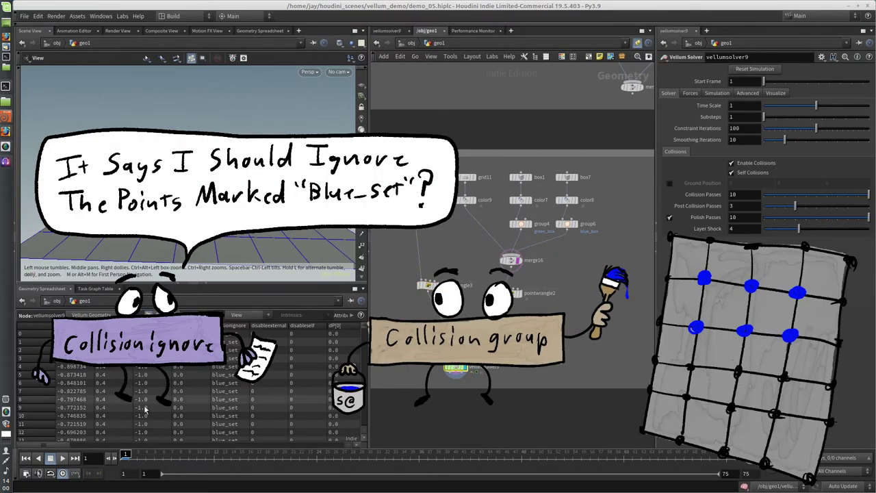
click(62, 458)
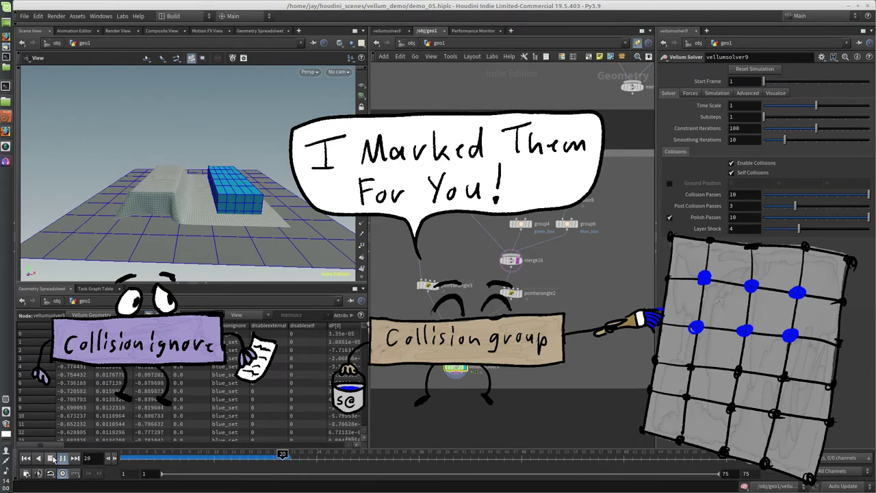
click(51, 458)
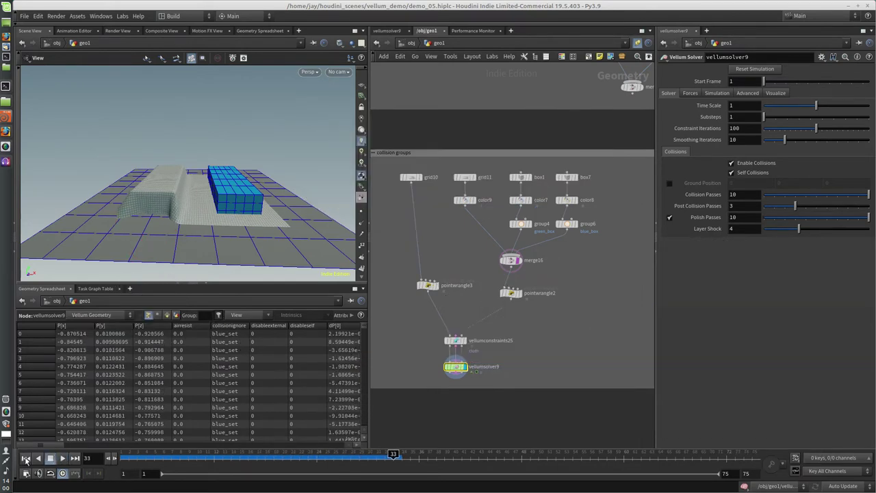
Change pointwrangle3's collisionignore value from "blue_set" to "*set".
click(429, 286)
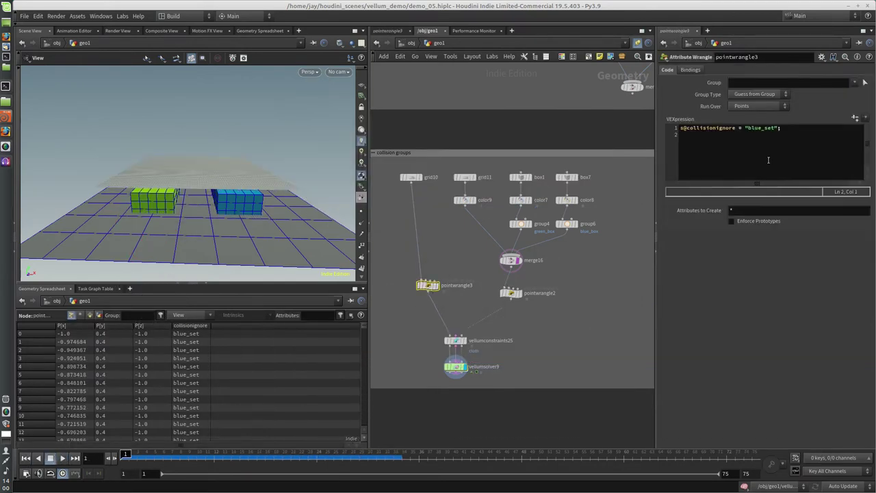
click(753, 132)
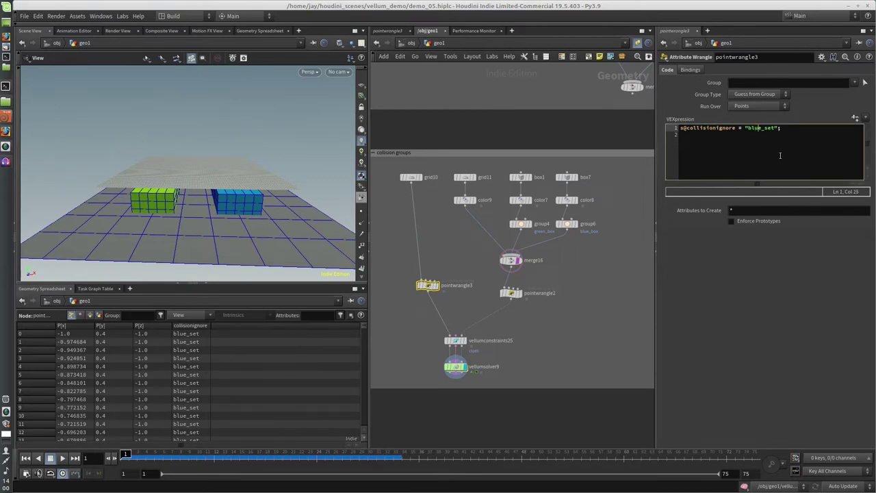
key(shift+Left)
key(shift+Left)
key(shift+Left)
text(*)
key(Down)
Replay vellumsolver9 so the cloth passes through both boxes.
click(455, 366)
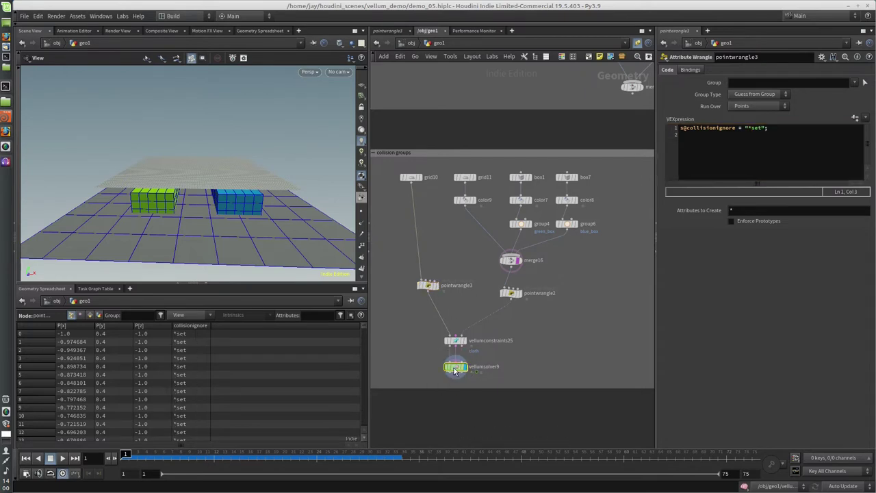
click(58, 459)
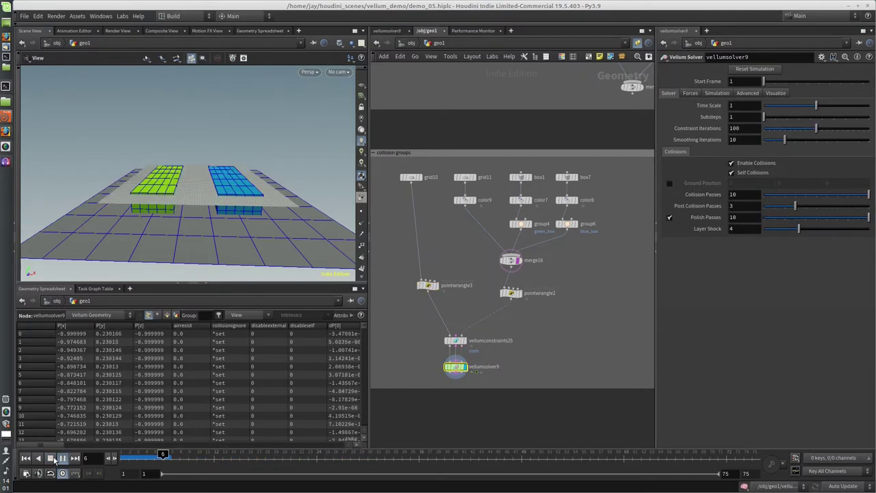
click(53, 458)
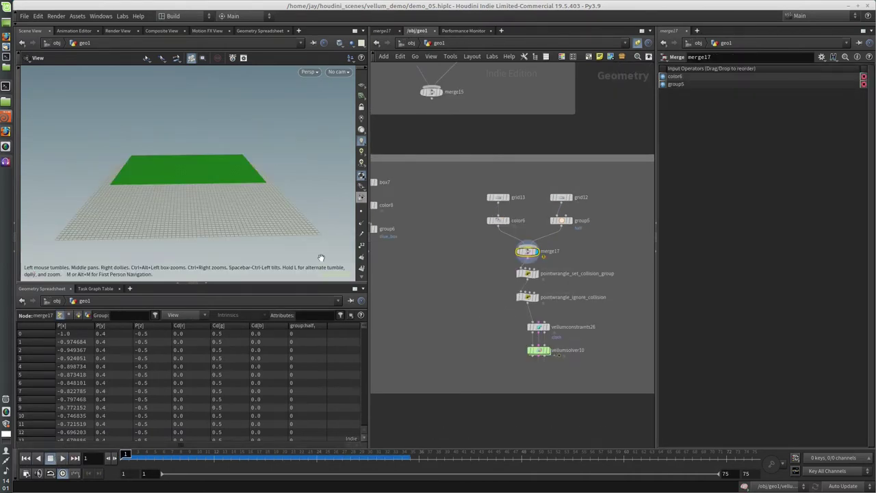
Review group5's half-grid selection and the wrangle tagging points with collisiongroup coll_set.
mouse_move(296, 157)
mouse_down()
mouse_move(313, 162)
mouse_move(296, 156)
mouse_move(303, 152)
mouse_up()
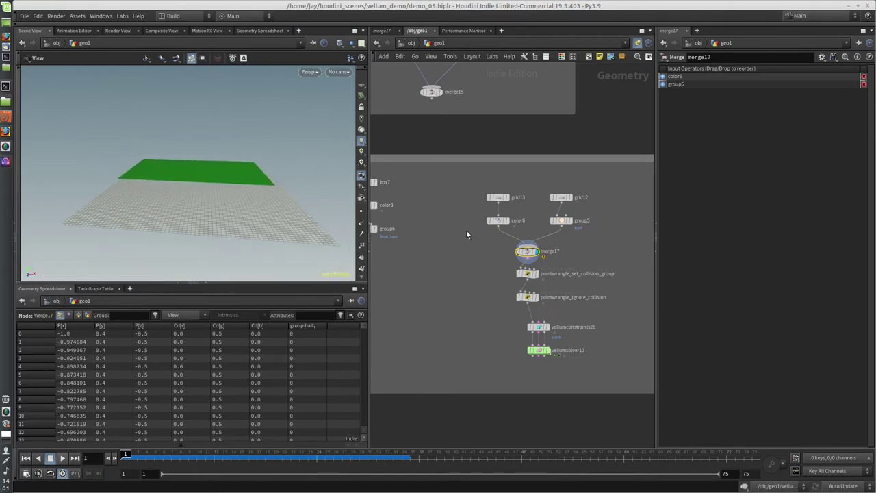
click(566, 220)
click(562, 221)
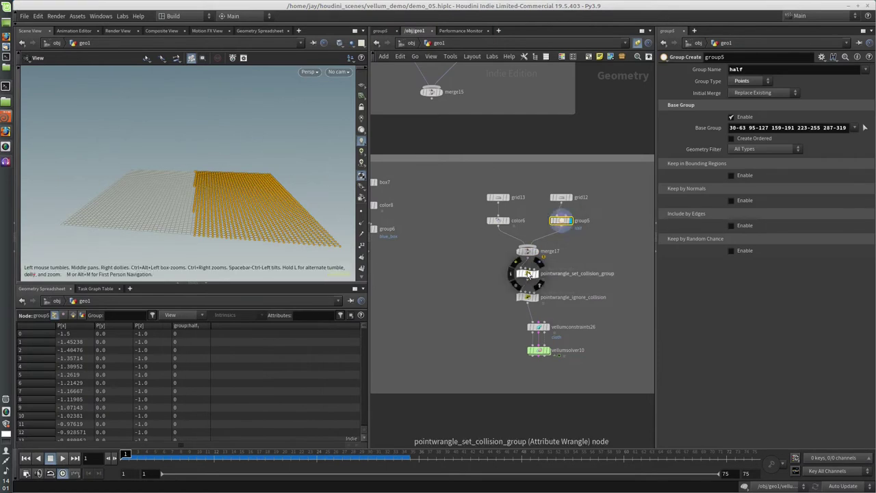
click(541, 263)
click(528, 274)
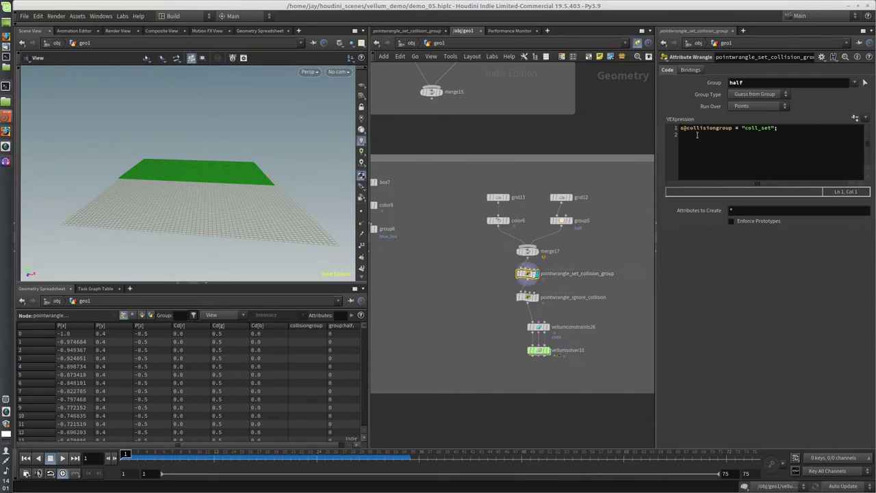
drag(681, 128, 780, 130)
click(780, 130)
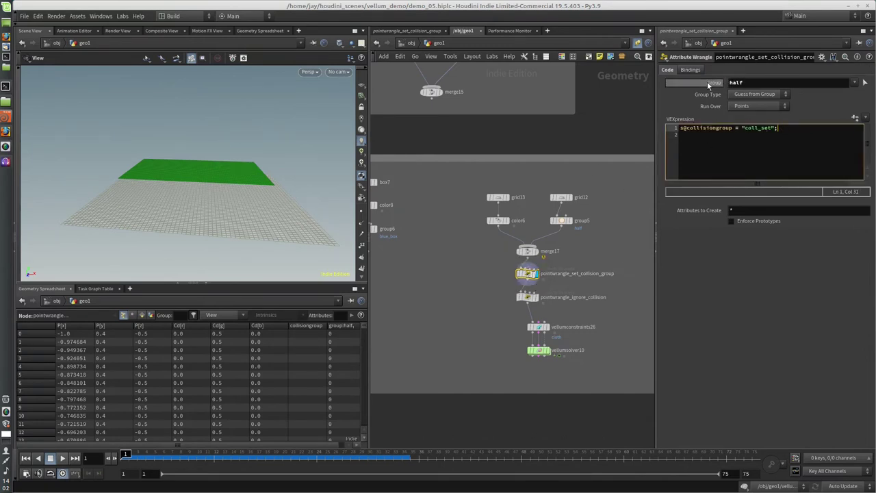
Inspect the ignore-collision wrangle, then display and play vellumsolver10's self-collision sim.
click(525, 298)
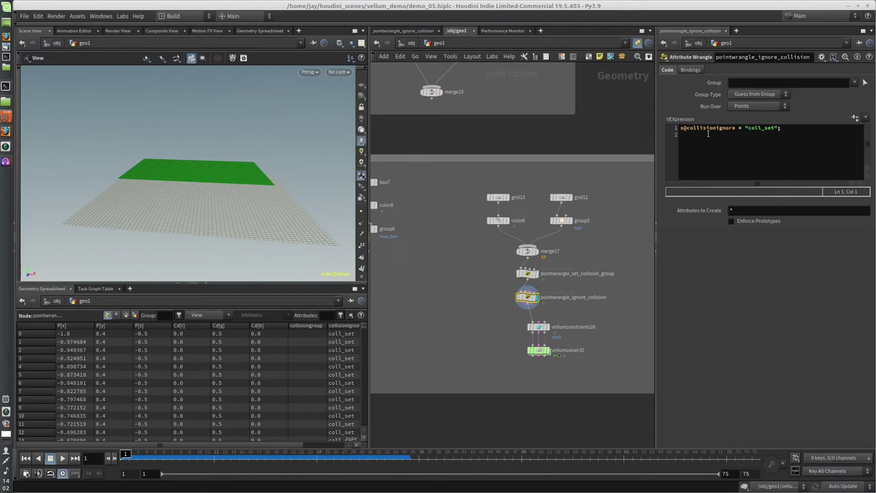
click(547, 347)
click(61, 457)
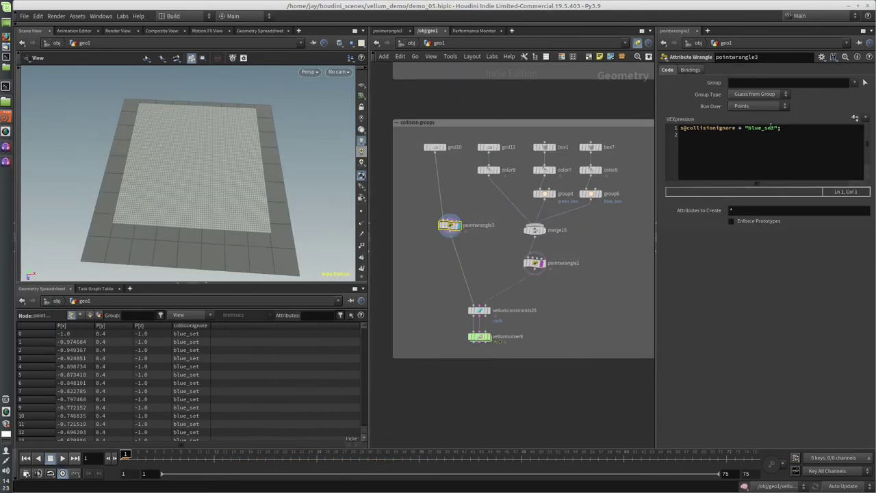
Restrict pointwrangle3 to the upper grid points 0-2159 by picking them in the viewport.
drag(455, 234, 453, 229)
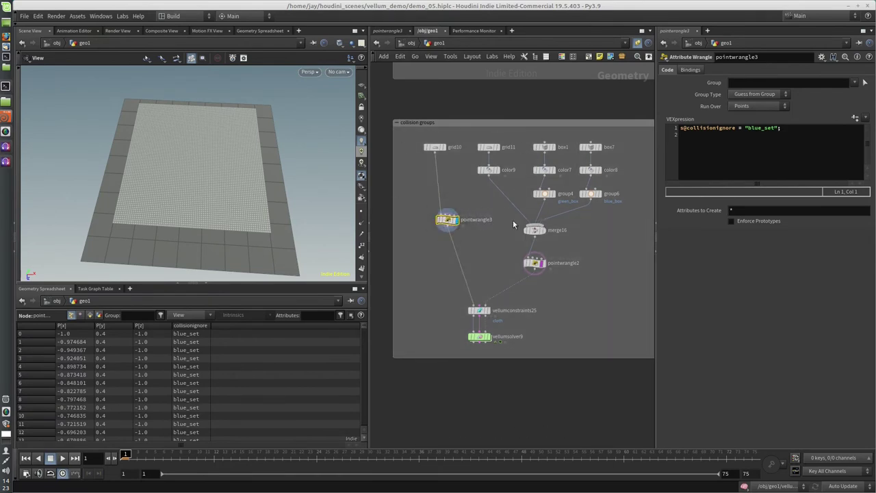
click(862, 82)
drag(205, 133, 209, 147)
key(Escape)
drag(69, 78, 322, 143)
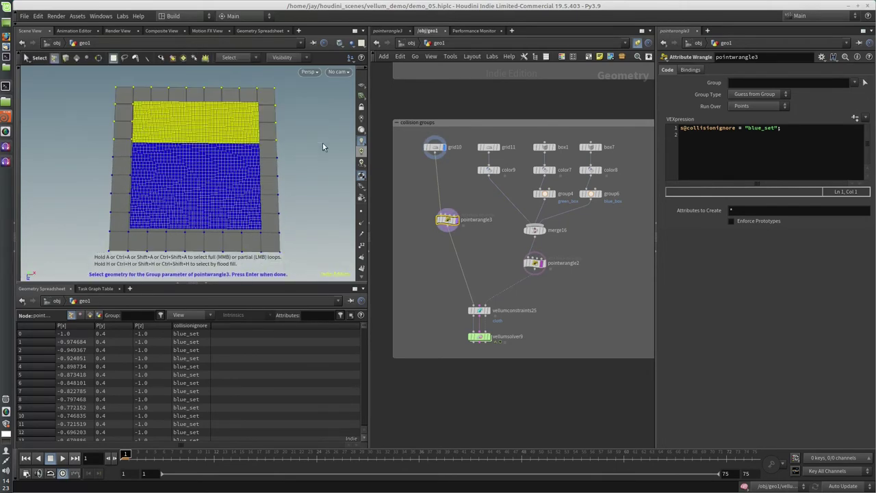
key(Return)
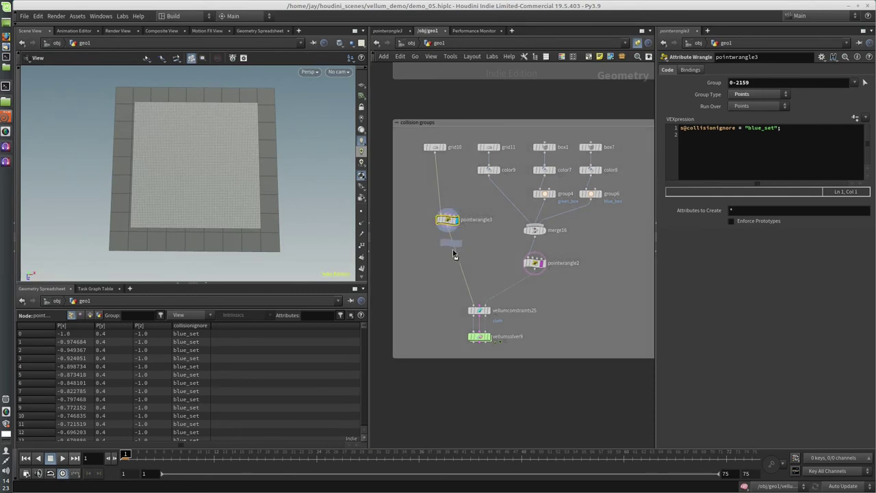
Duplicate it as pointwrangle4, ignoring "green_set" for the lower points 3520-6399.
alt+drag(447, 219, 447, 249)
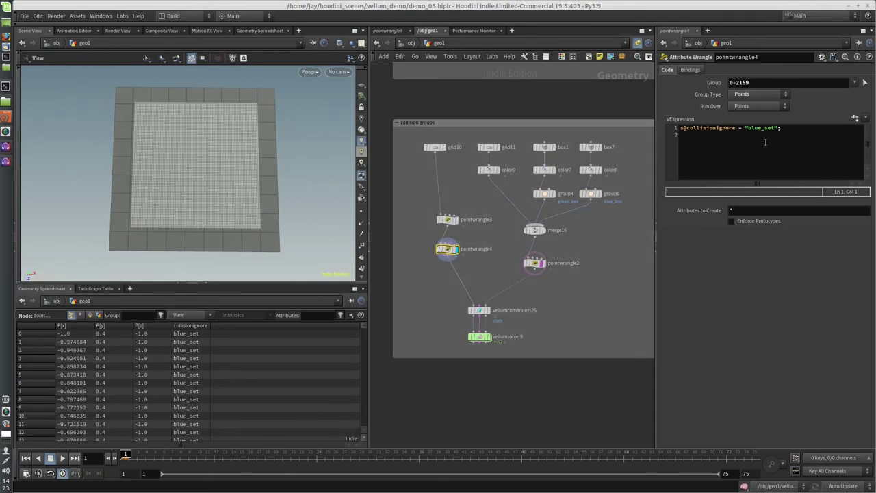
click(748, 128)
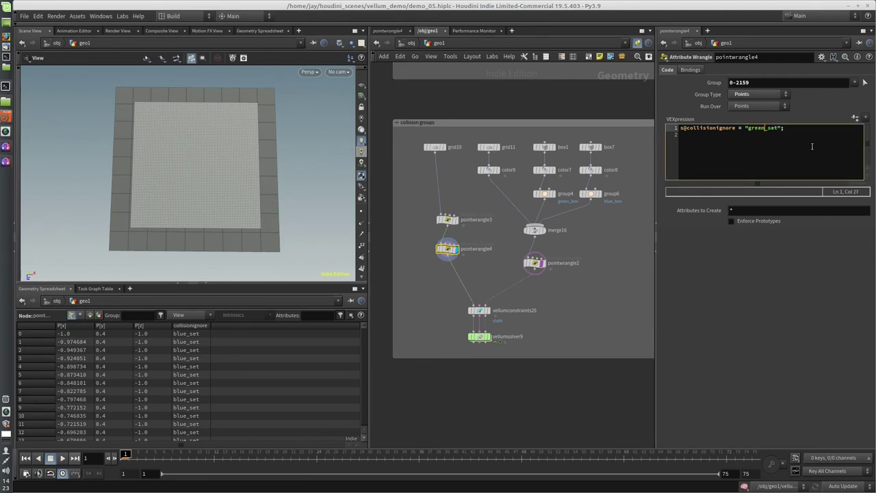
click(784, 81)
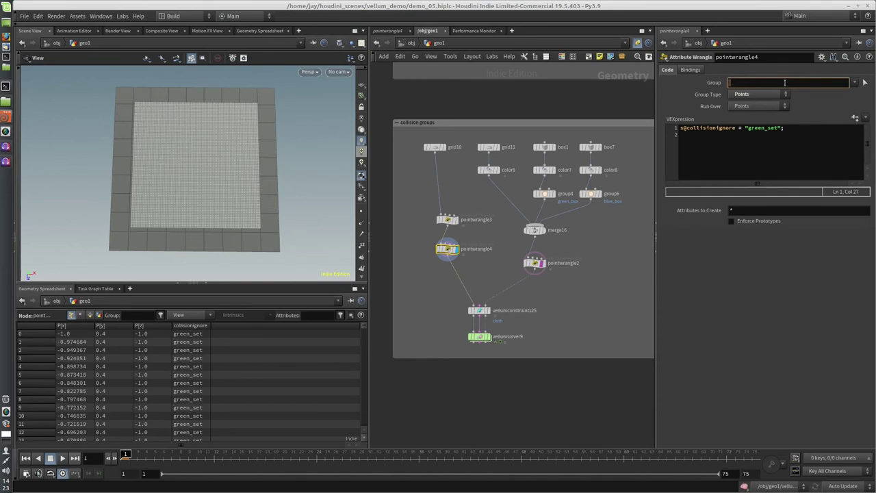
click(864, 83)
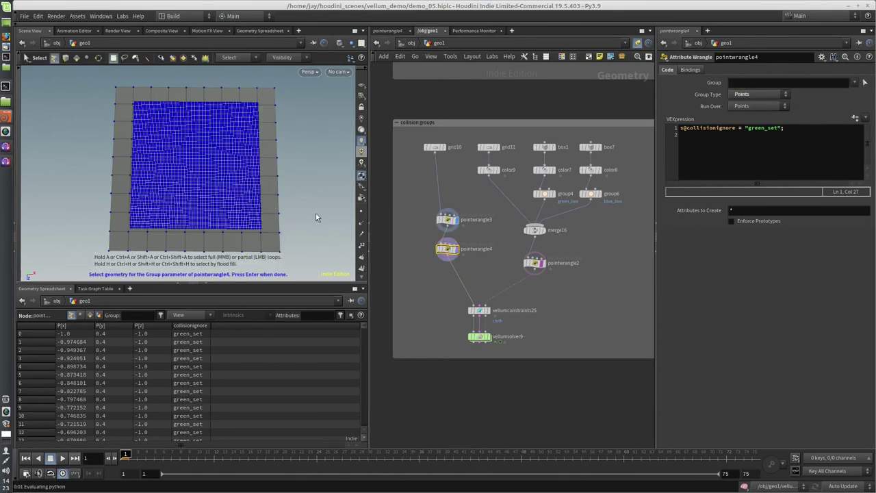
drag(331, 167, 21, 278)
key(Return)
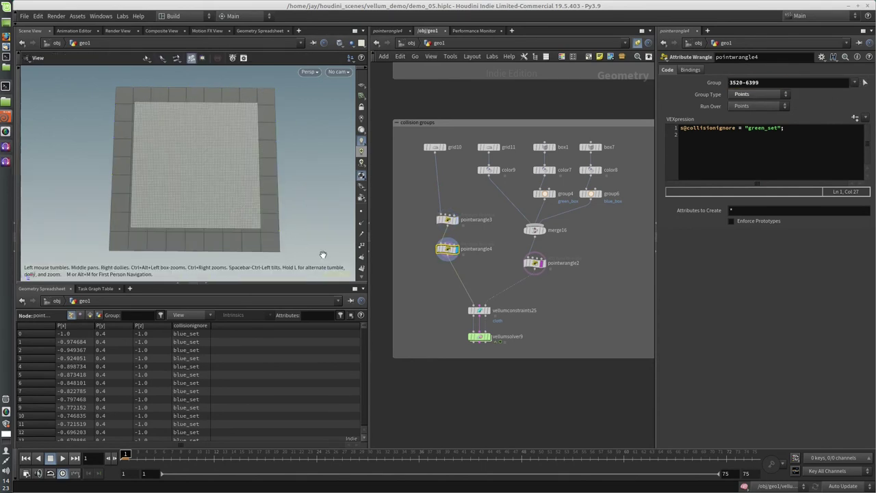
Display vellumsolver9, play the split-ignore cloth sim through frame 57, and rewind to frame 1.
click(484, 338)
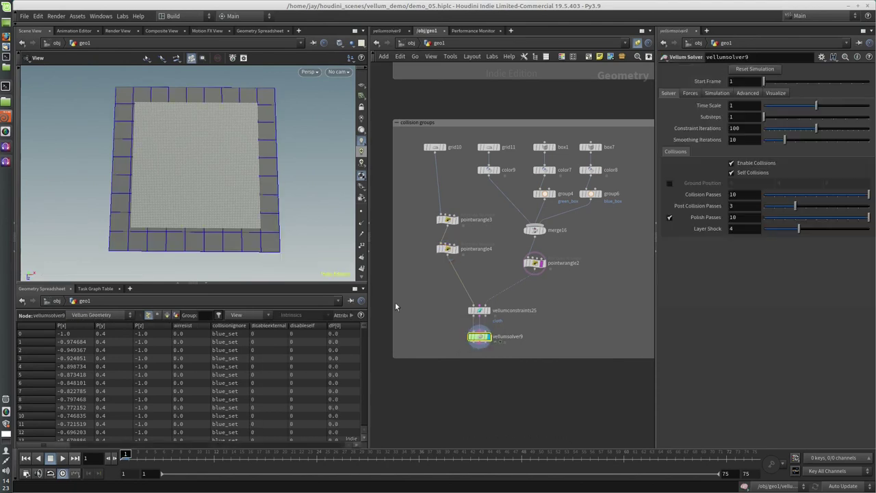
drag(299, 190, 299, 153)
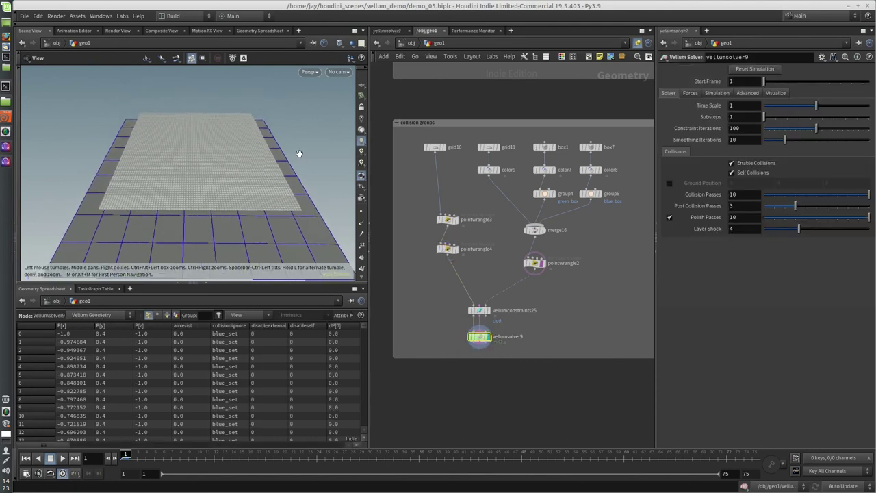
click(61, 458)
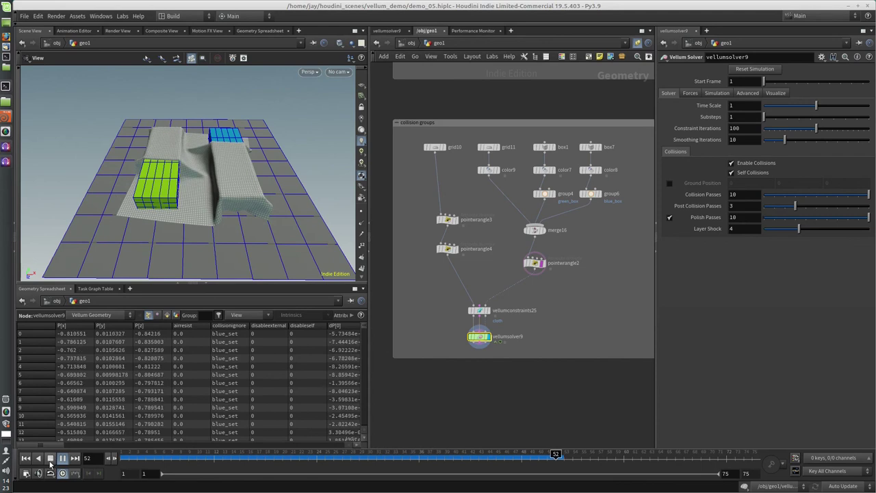
click(50, 457)
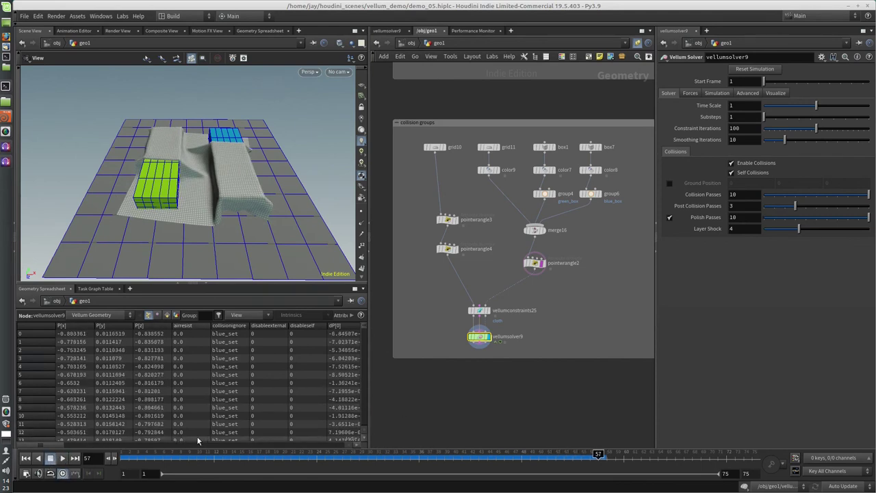
click(25, 458)
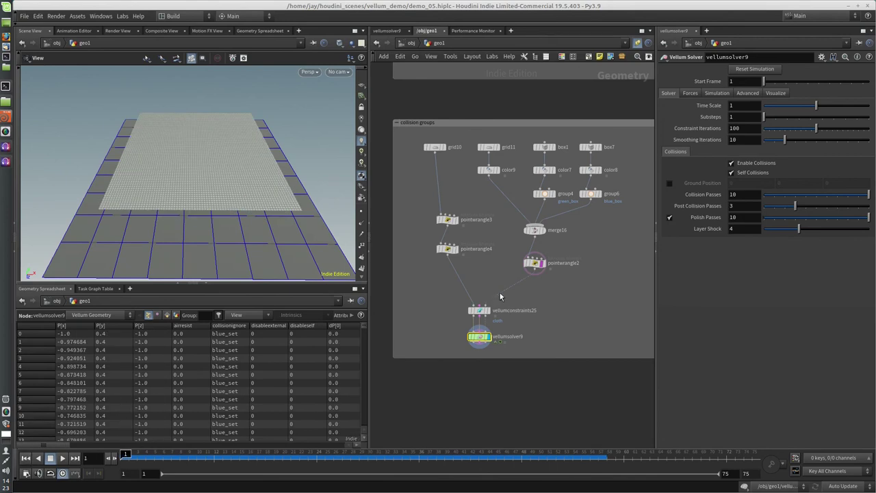